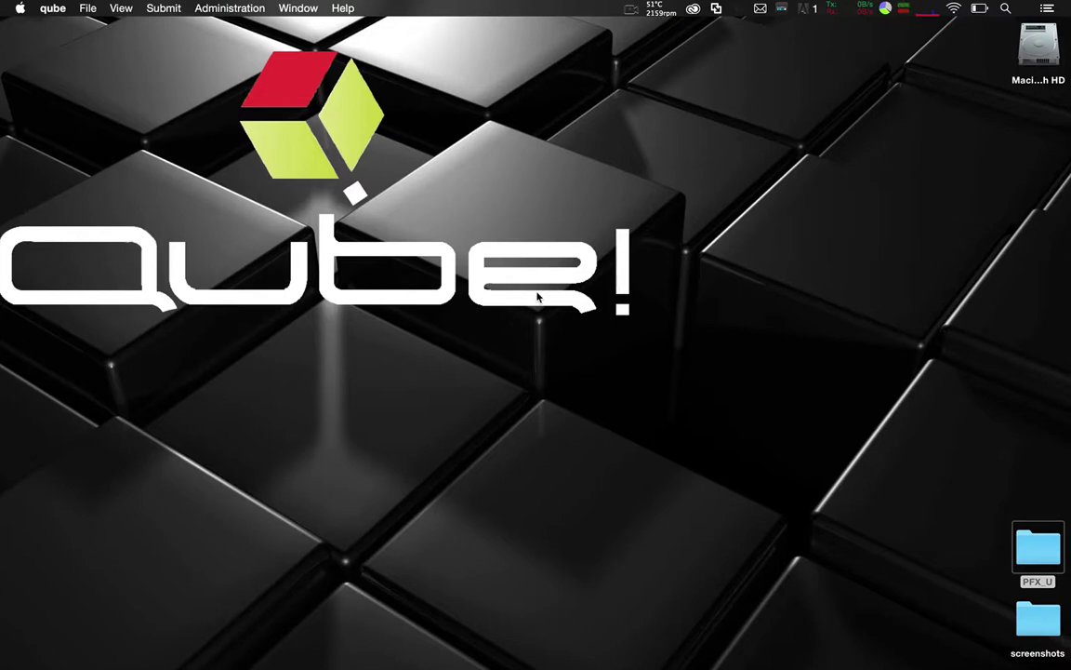
- Restore WranglerView and show the File > Install App UI submenu of application installers
mouse_move(604, 651)
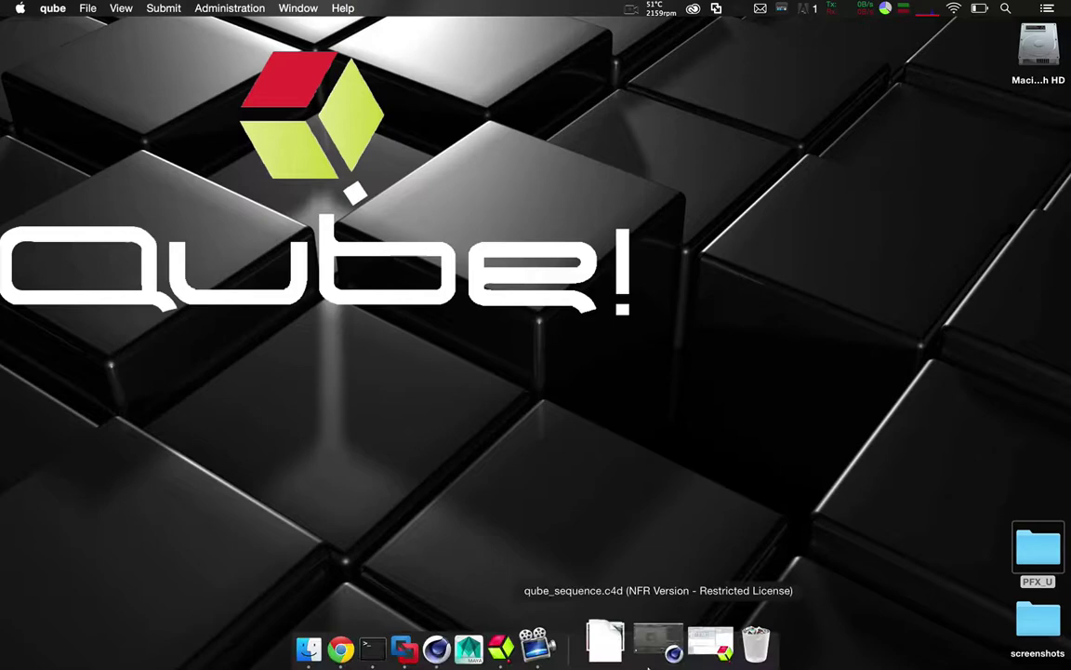
left_click(685, 649)
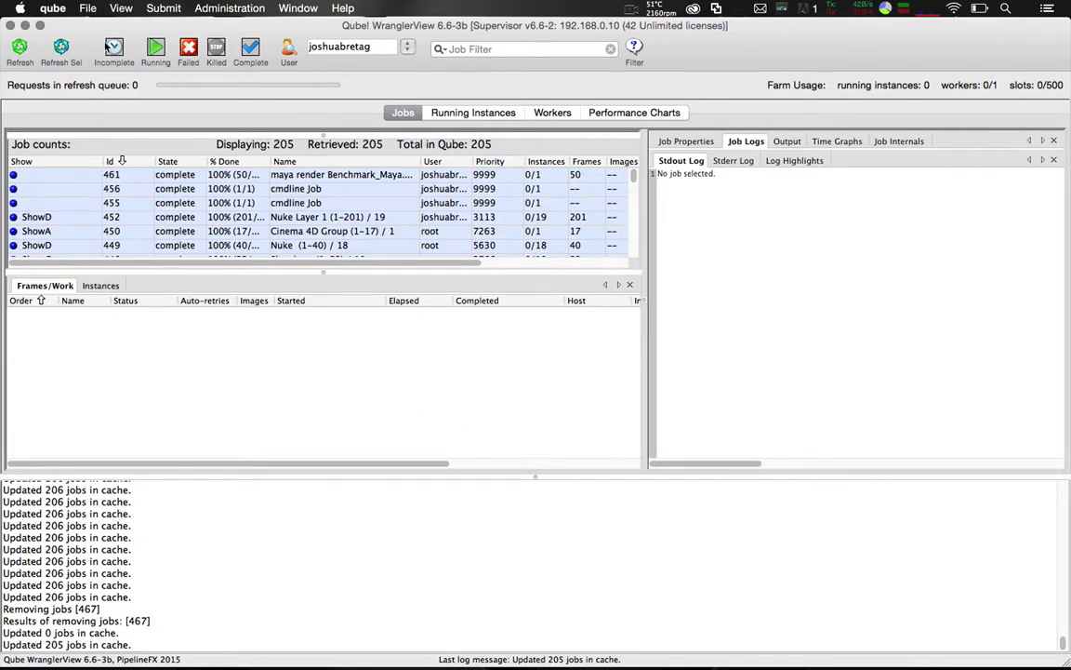
left_click(89, 8)
mouse_move(107, 80)
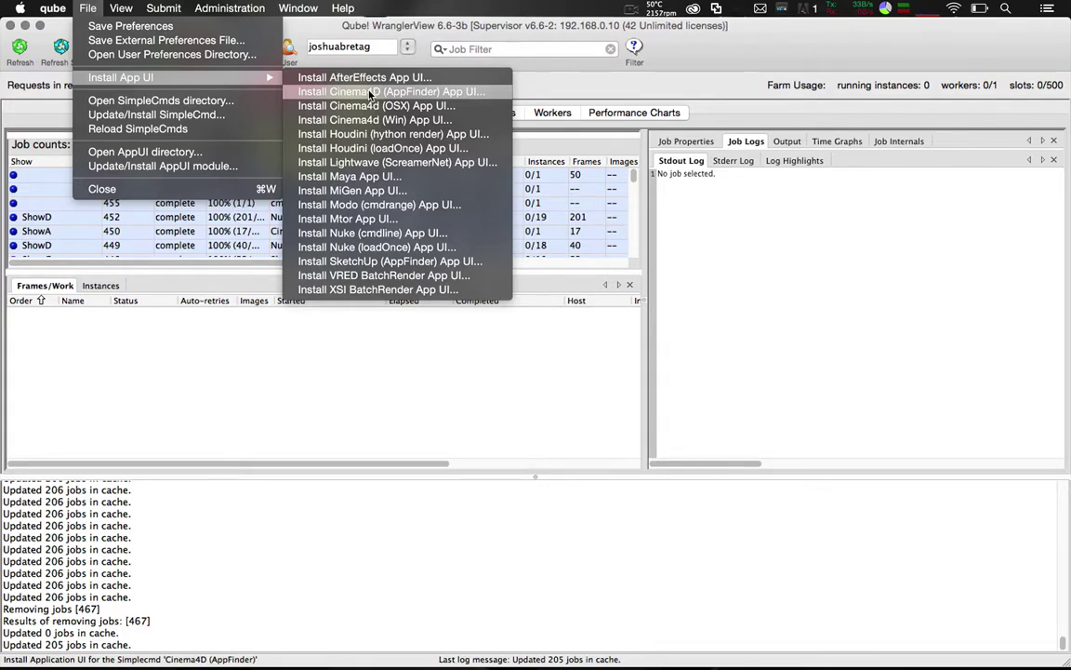
- Install the Cinema4D (AppFinder) App UI into Applications/MAXON/CINEMA 4D R16/library/scripts
left_click(370, 94)
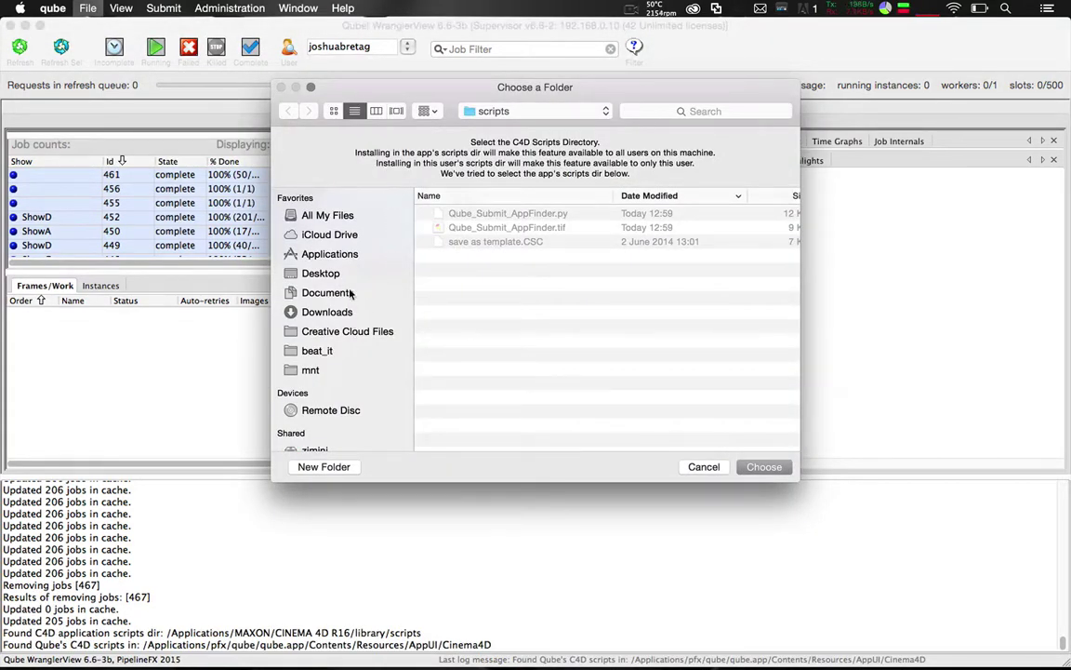
left_click(335, 256)
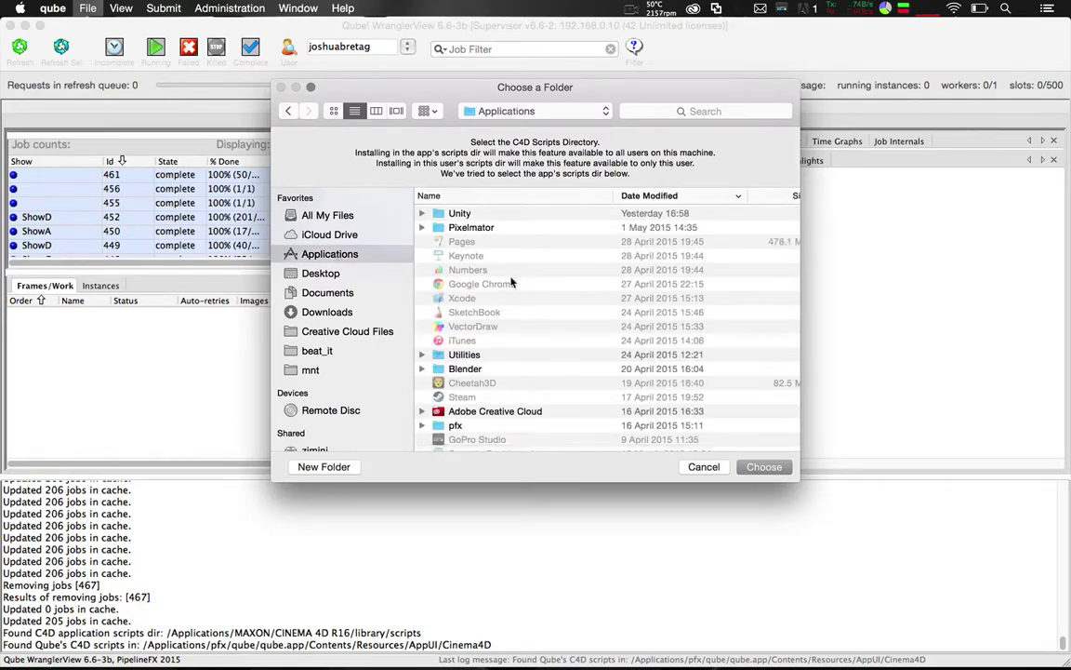
scroll(512, 281, "down", 10)
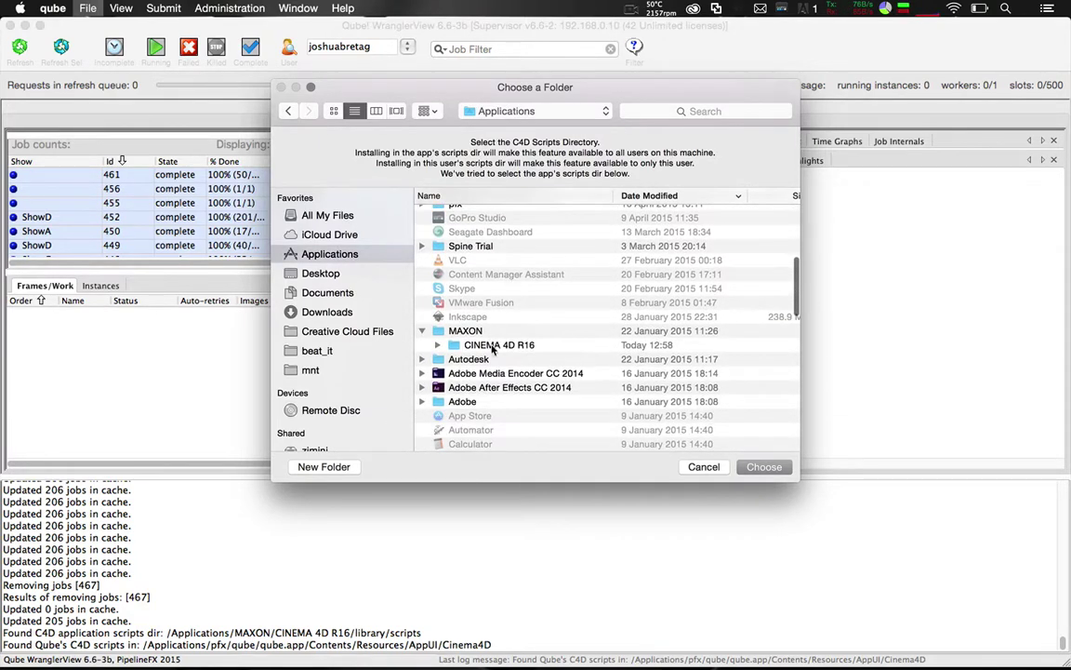
left_click(455, 345)
left_click(436, 346)
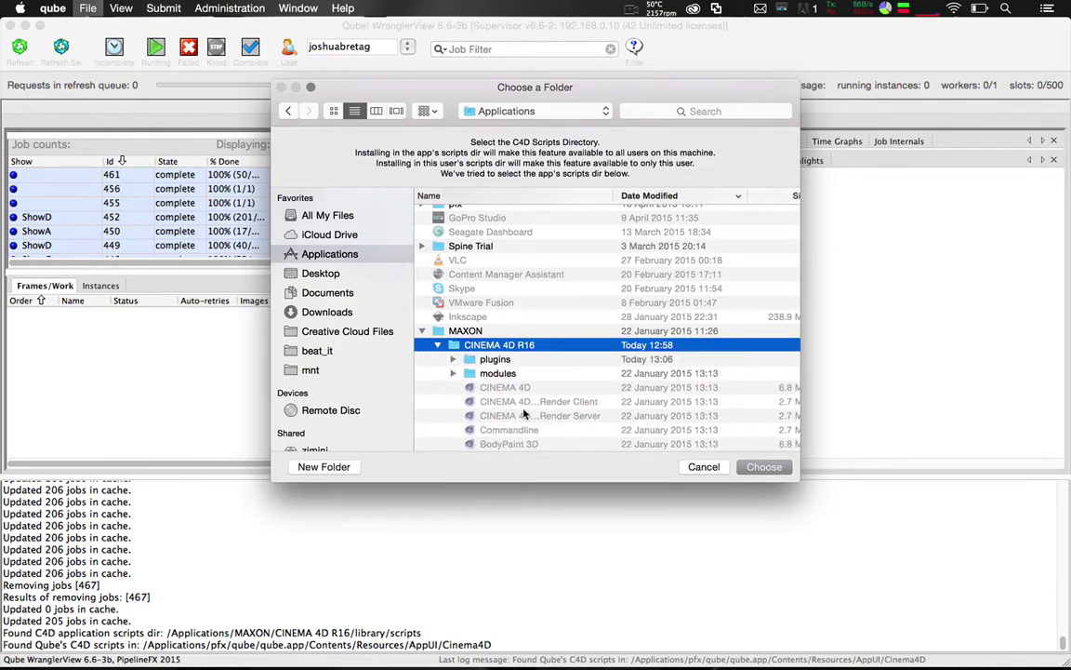
scroll(524, 414, "down", 5)
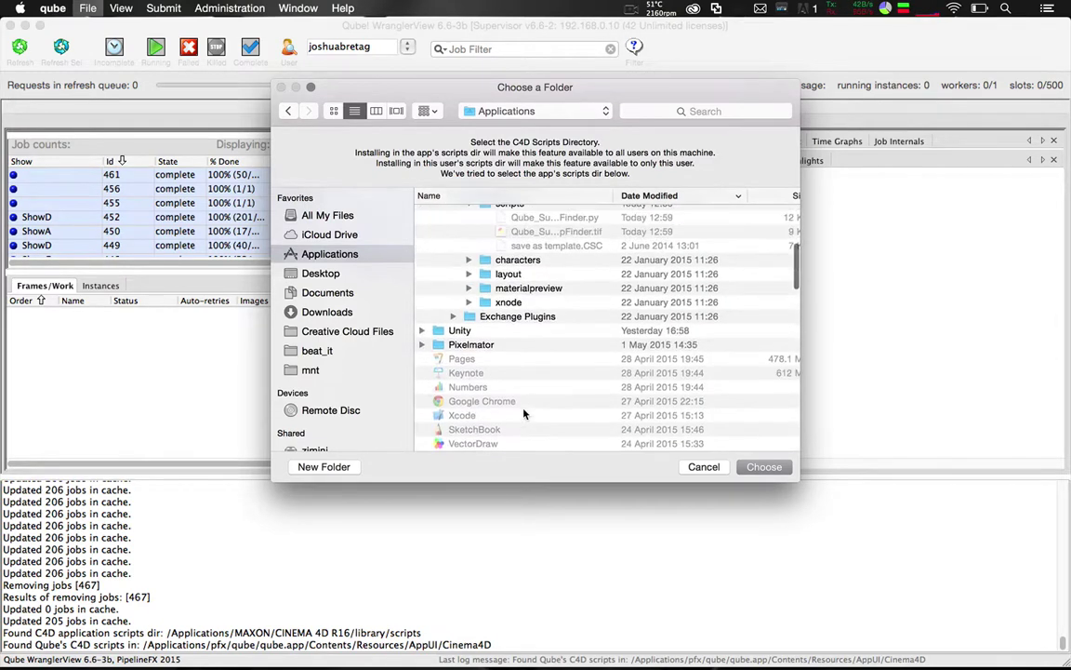
scroll(524, 414, "up", 2)
left_click(511, 343)
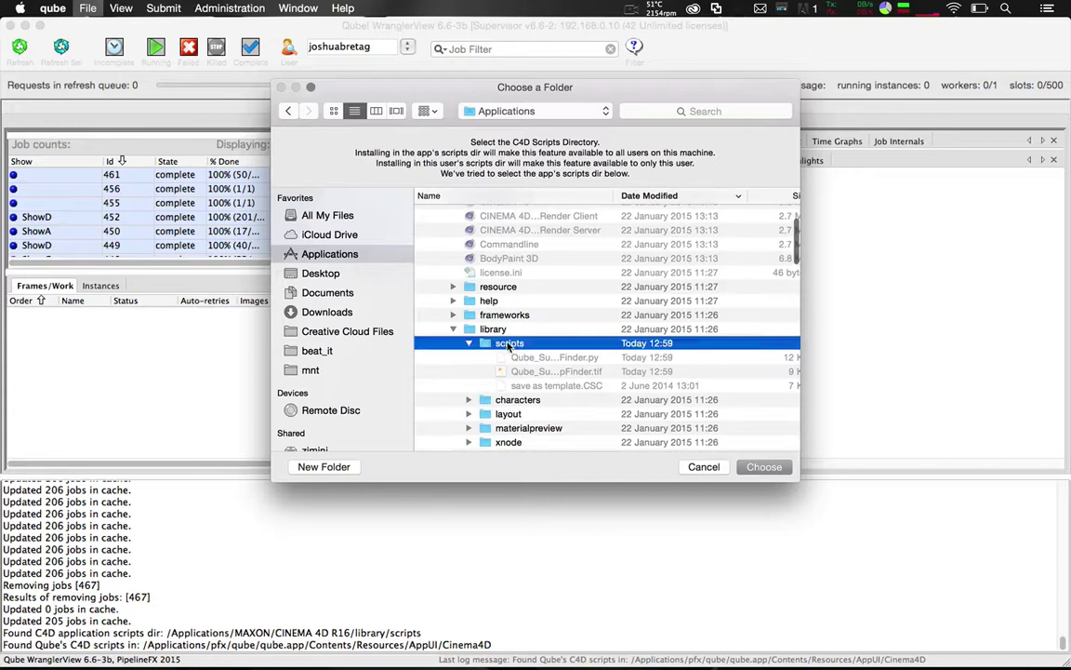
left_click(763, 466)
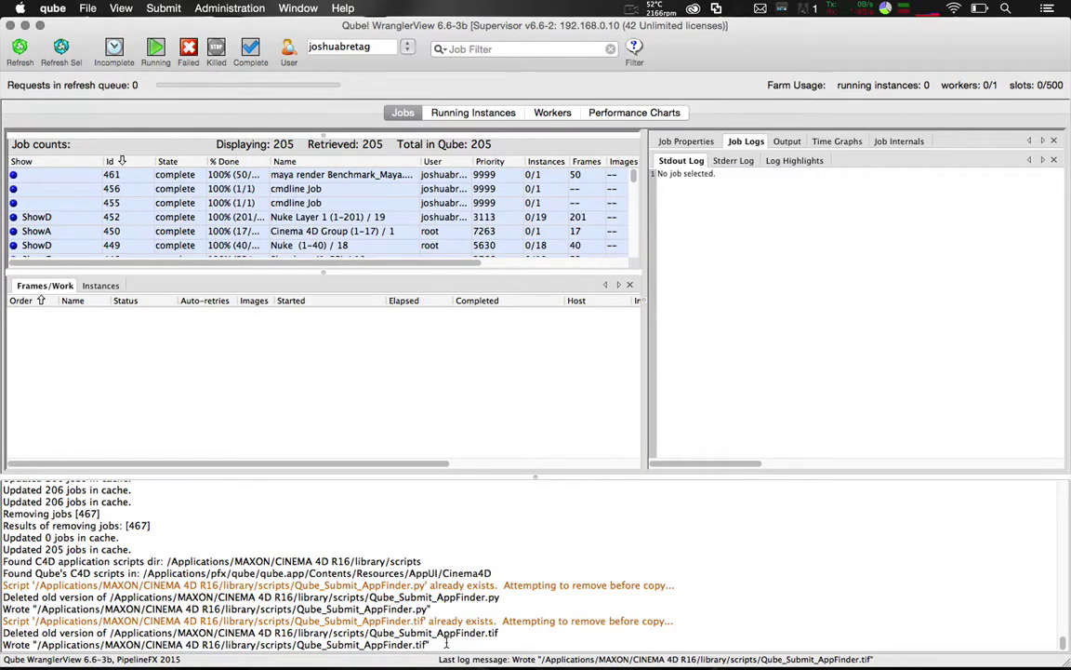
- Review the script-copy log lines, then restore the qube_sequence.c4d scene in Cinema 4D
left_click_drag(447, 643, 2, 572)
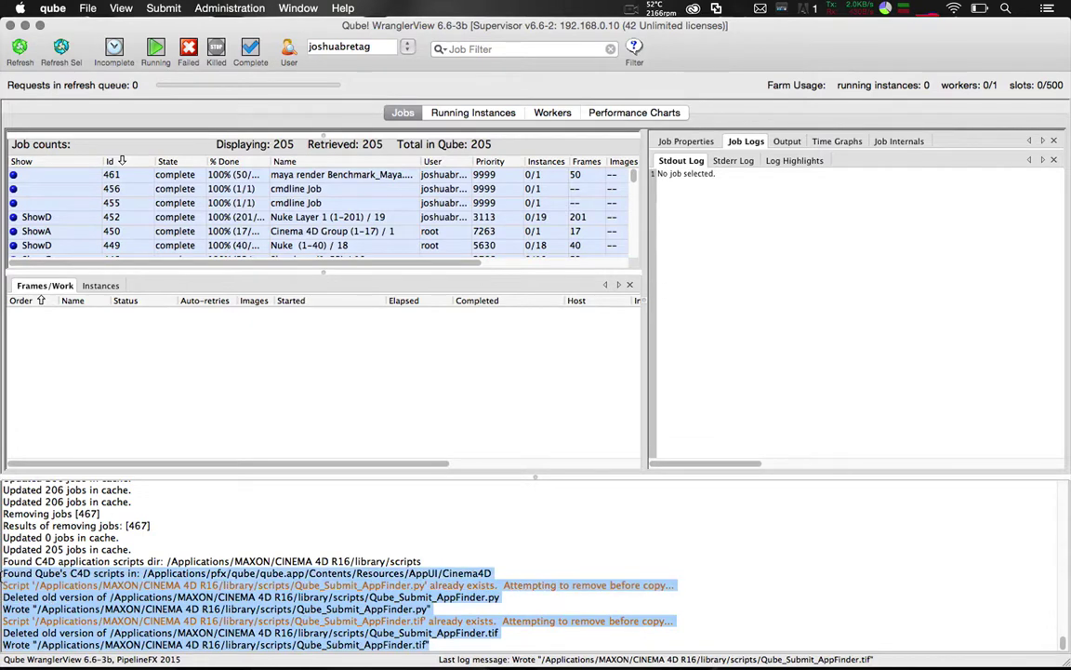
left_click(516, 595)
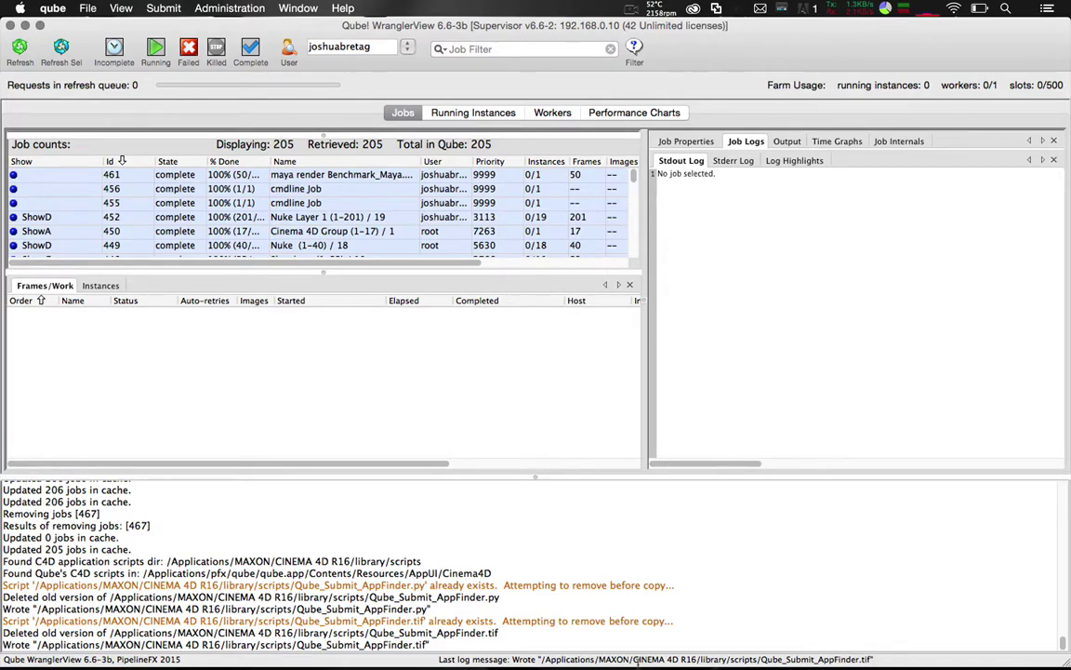
mouse_move(633, 649)
left_click(666, 648)
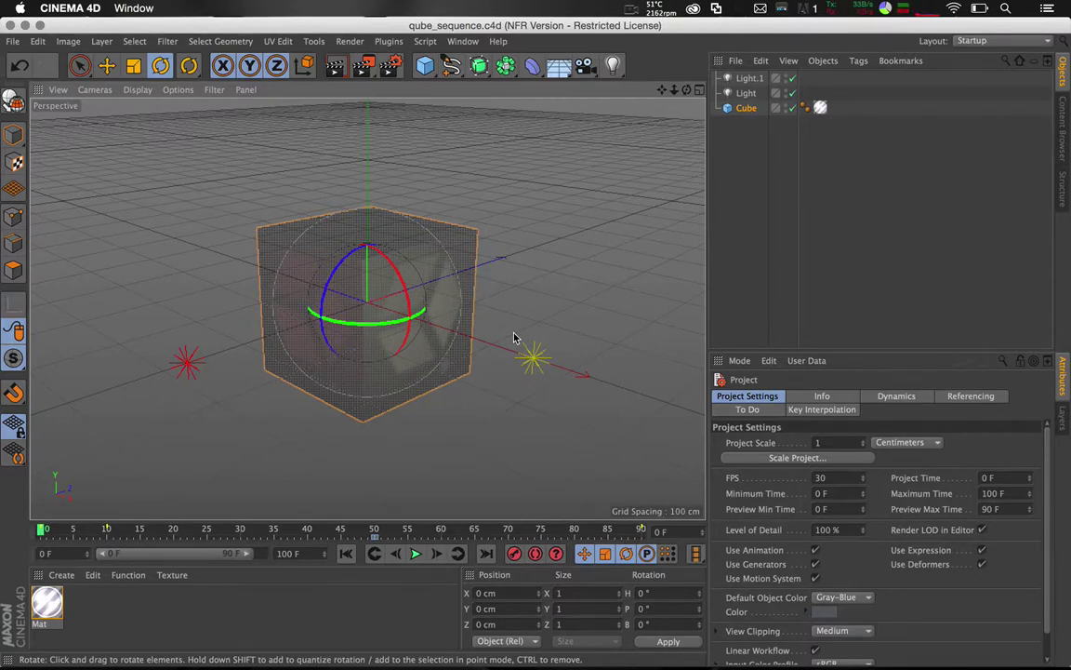
left_click(346, 41)
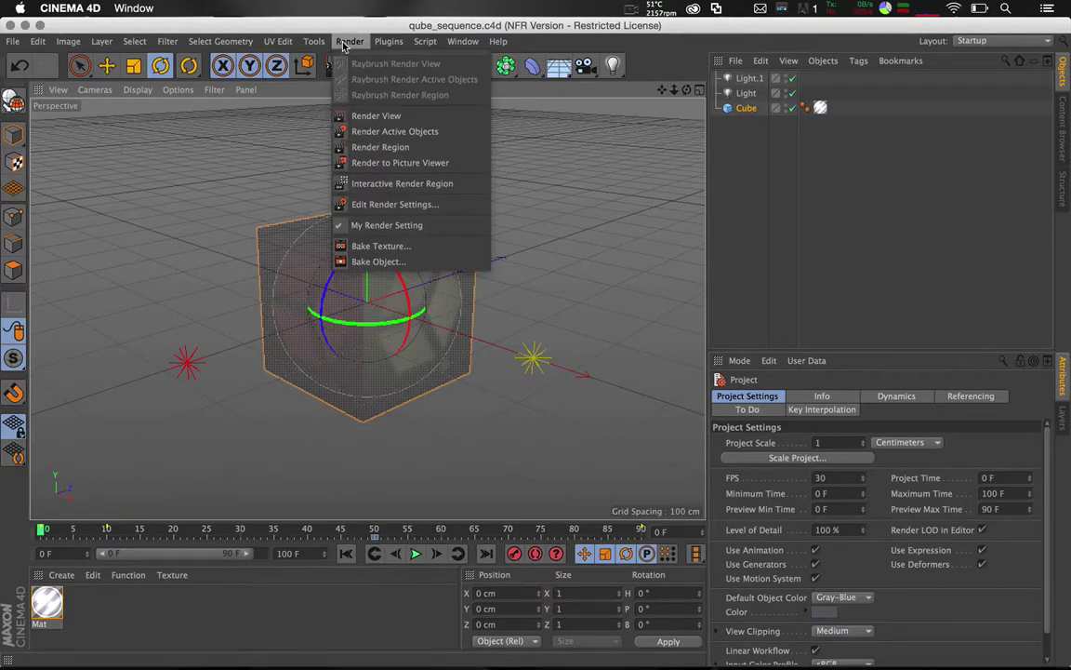
left_click(367, 204)
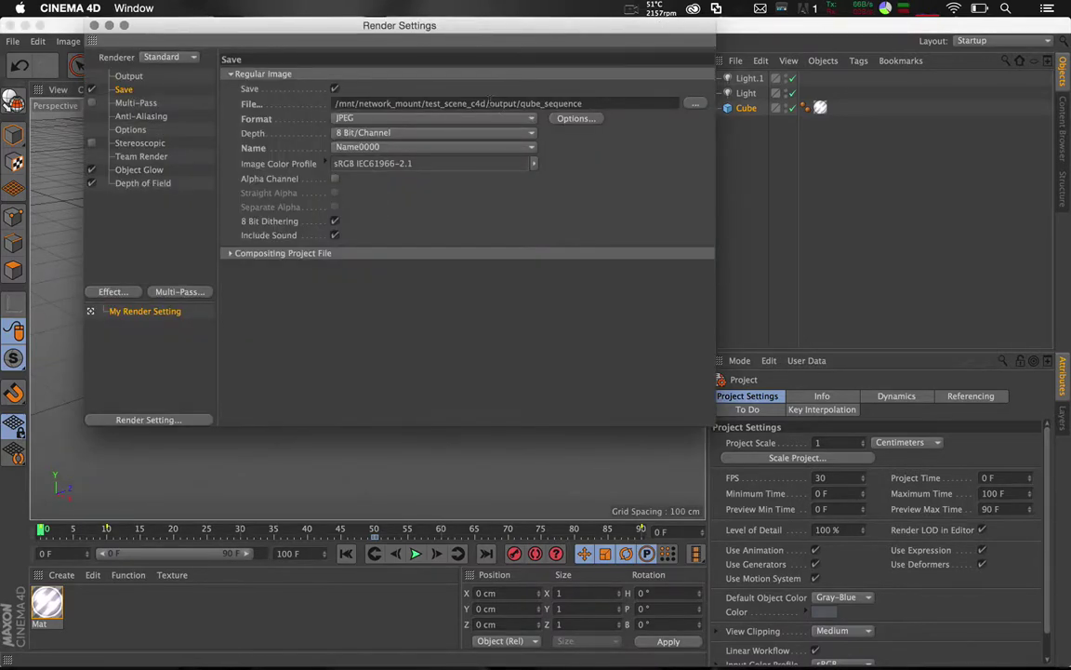
key("shift+Left")
key("shift+Left")
key("shift+Left")
key("shift+Left")
key("shift+Left")
key("shift+Left")
key("shift+Left")
key("shift+Left")
key("shift+Left")
key("shift+Left")
key("shift+Left")
key("shift+Left")
key("shift+Left")
key("shift+Left")
key("shift+Left")
key("shift+Left")
key("shift+Left")
key("shift+Left")
key("shift+Left")
key("shift+Left")
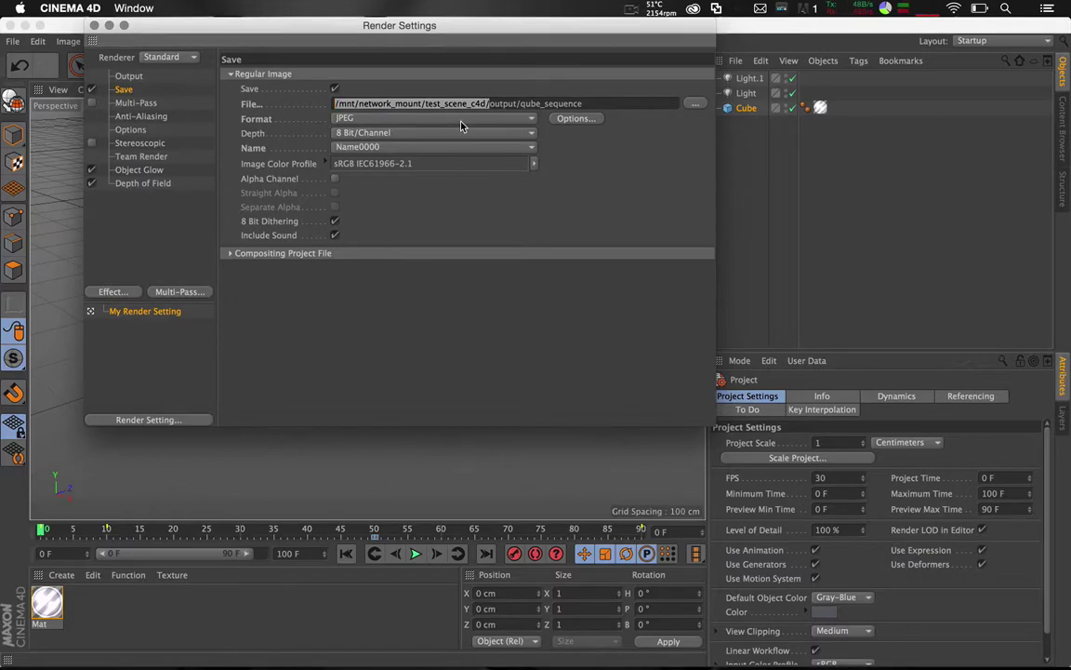
left_click(93, 25)
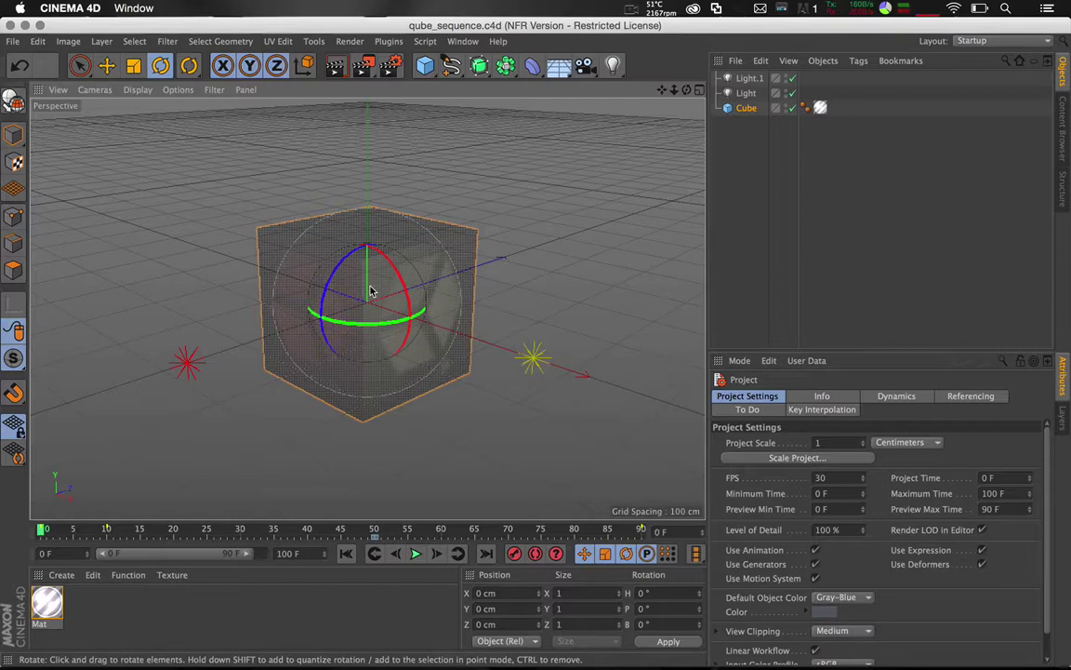
- Open the Qube! Submit Cinema4D (AppFinder) form with its advanced fields shown
left_click(423, 41)
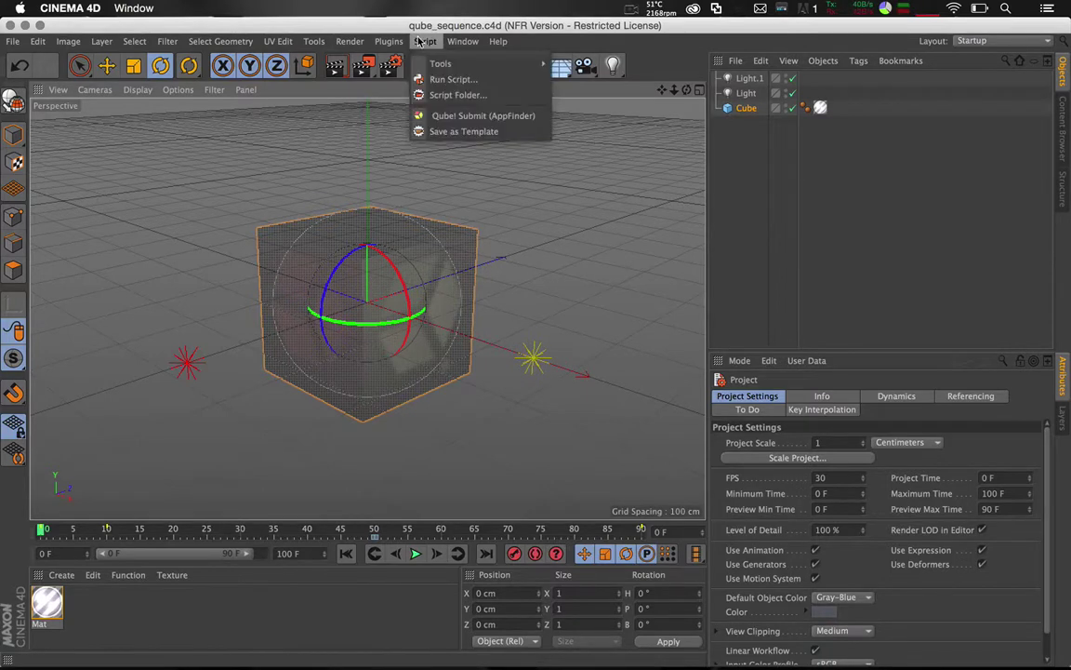
left_click(443, 118)
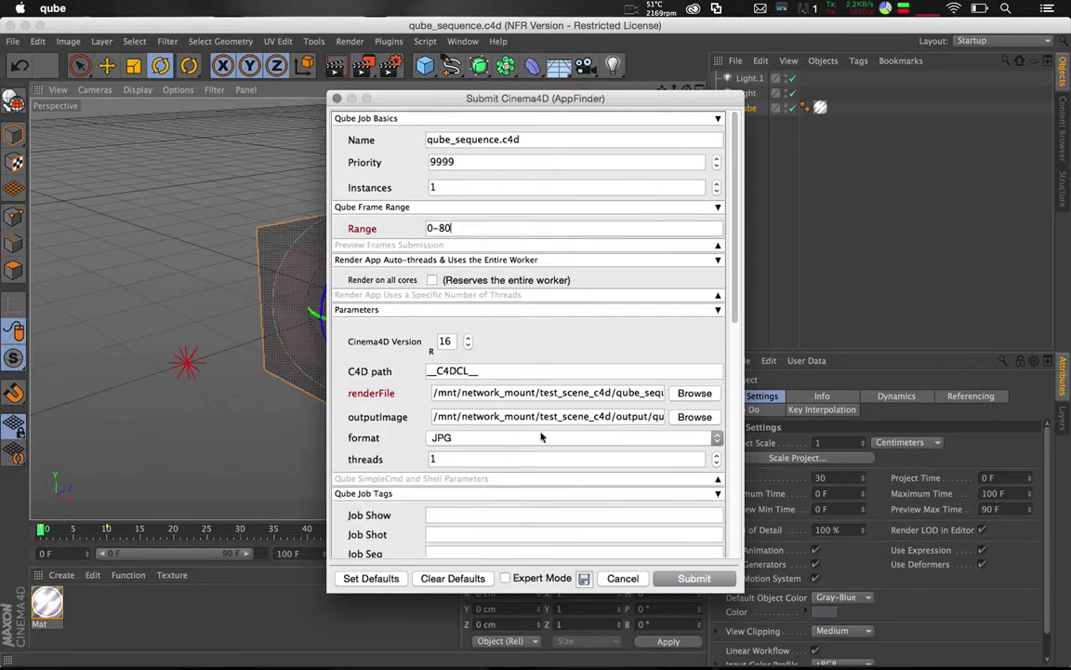
left_click(505, 578)
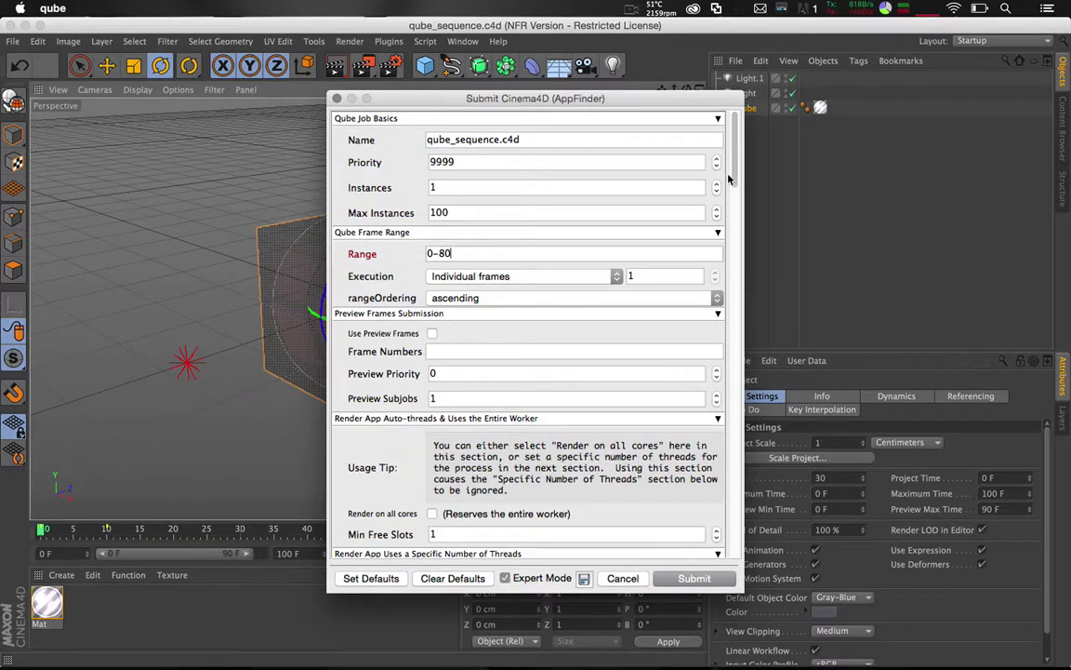
- Set the frame Range to 0-80 and enable Render on all cores
scroll(732, 179, "down", 3)
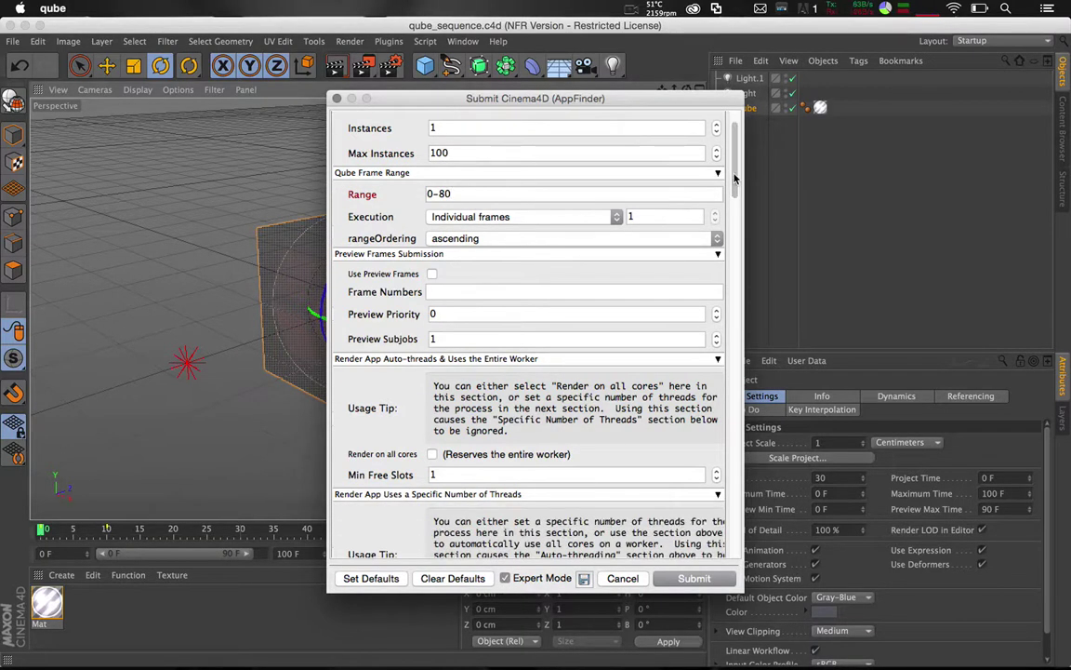
left_click_drag(470, 193, 416, 192)
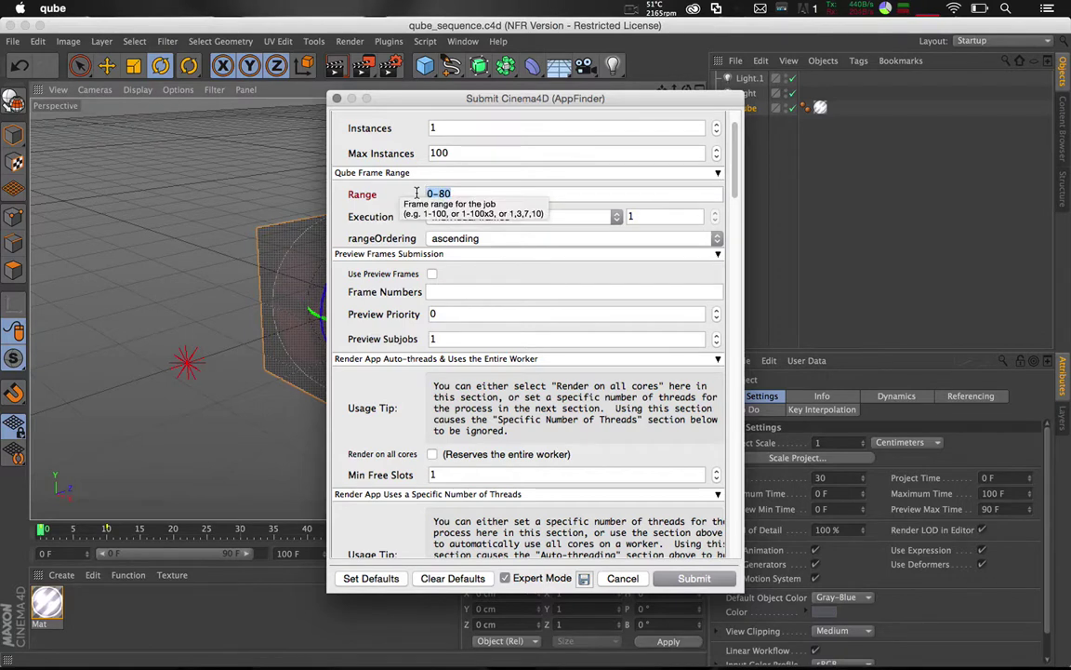
left_click(416, 192)
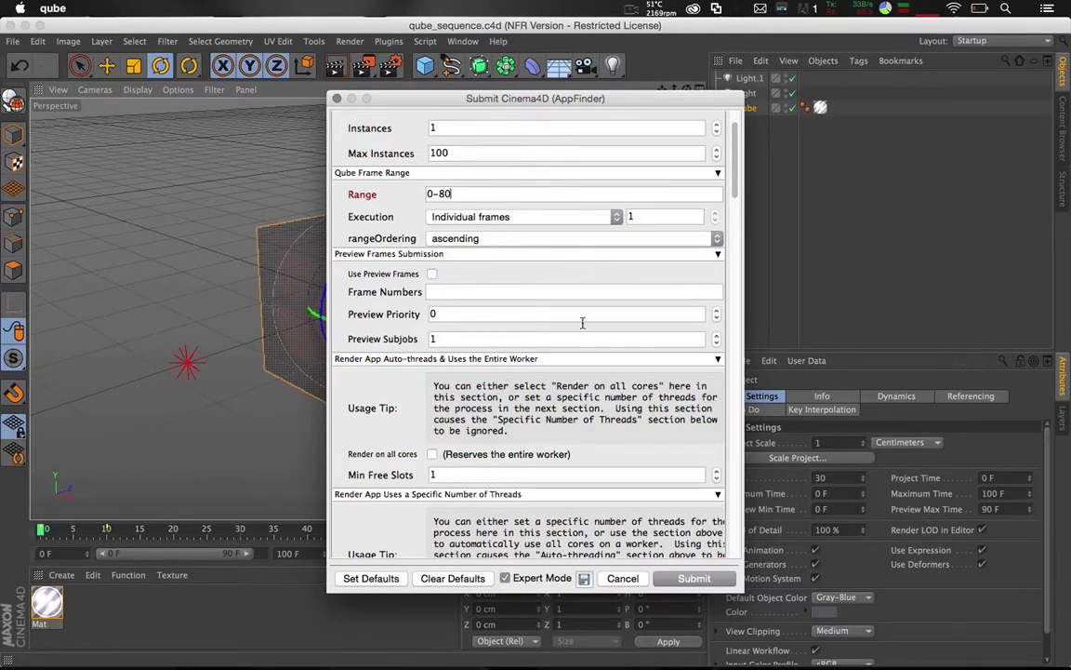
left_click(434, 455)
left_click_drag(734, 181, 733, 250)
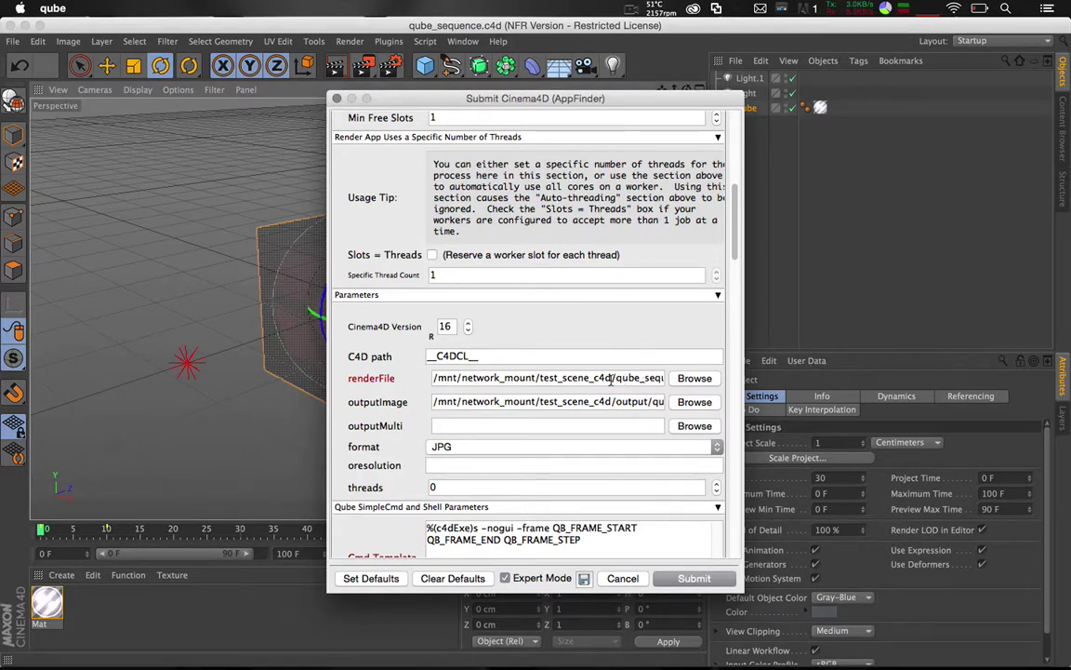
left_click_drag(613, 377, 431, 381)
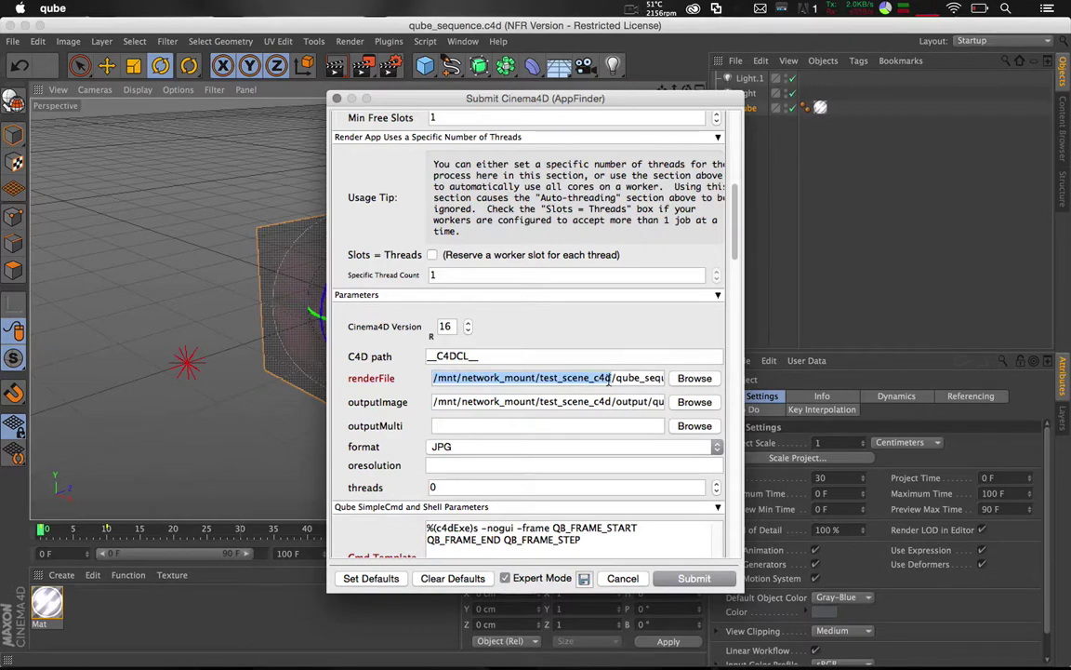
left_click_drag(613, 401, 432, 402)
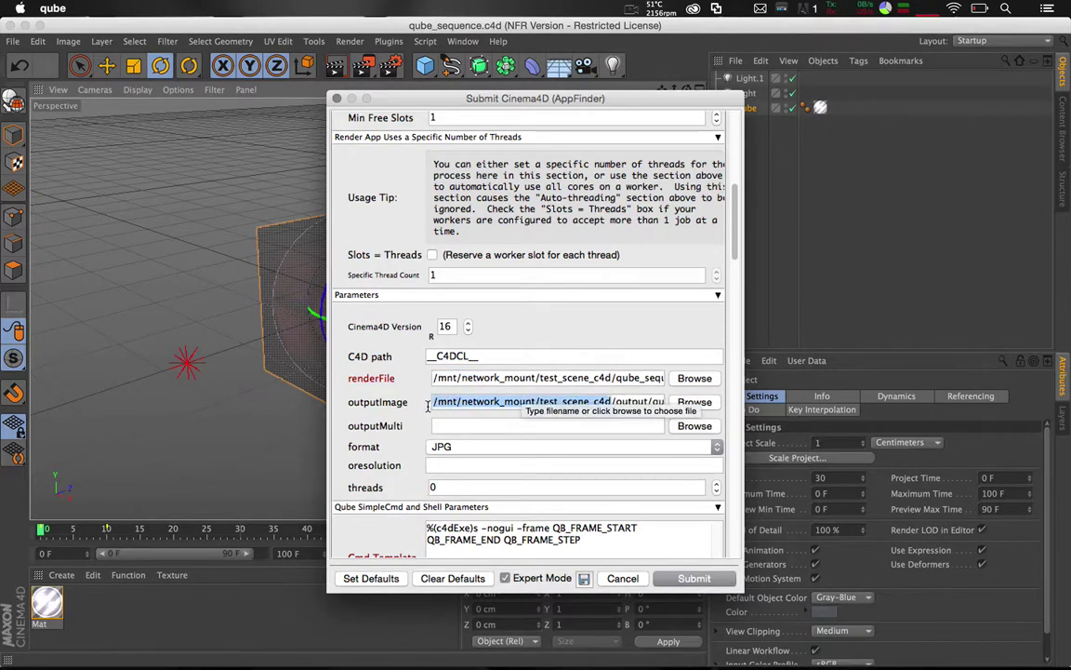
left_click_drag(734, 234, 735, 355)
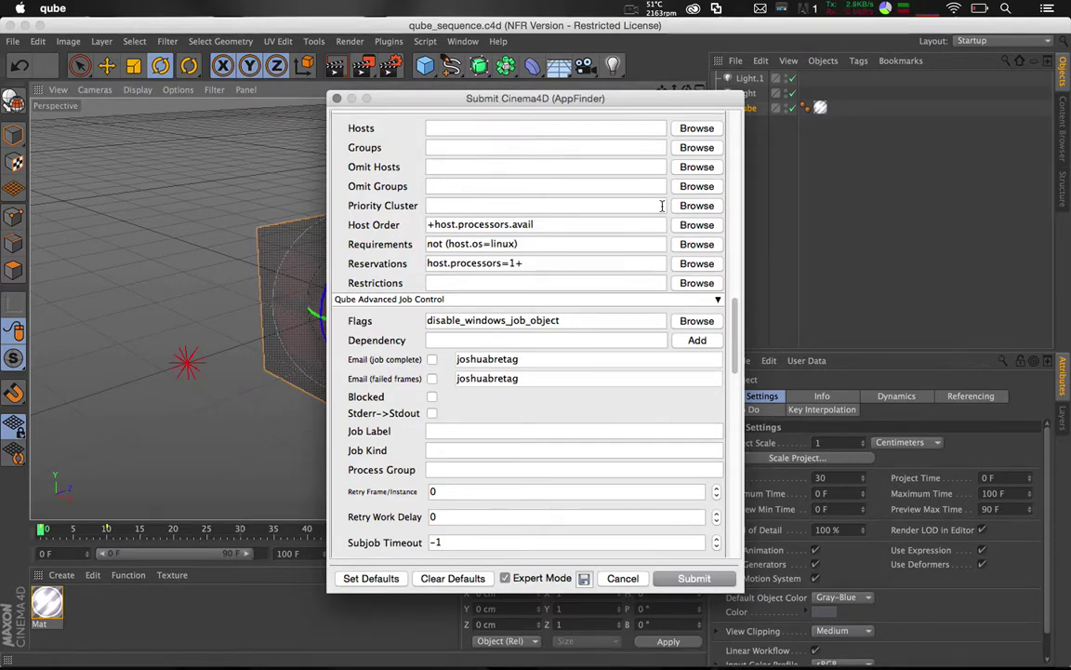
- Check the Hosts list, set Retry Frame/Instance to 1, and save with Set Defaults
left_click(696, 129)
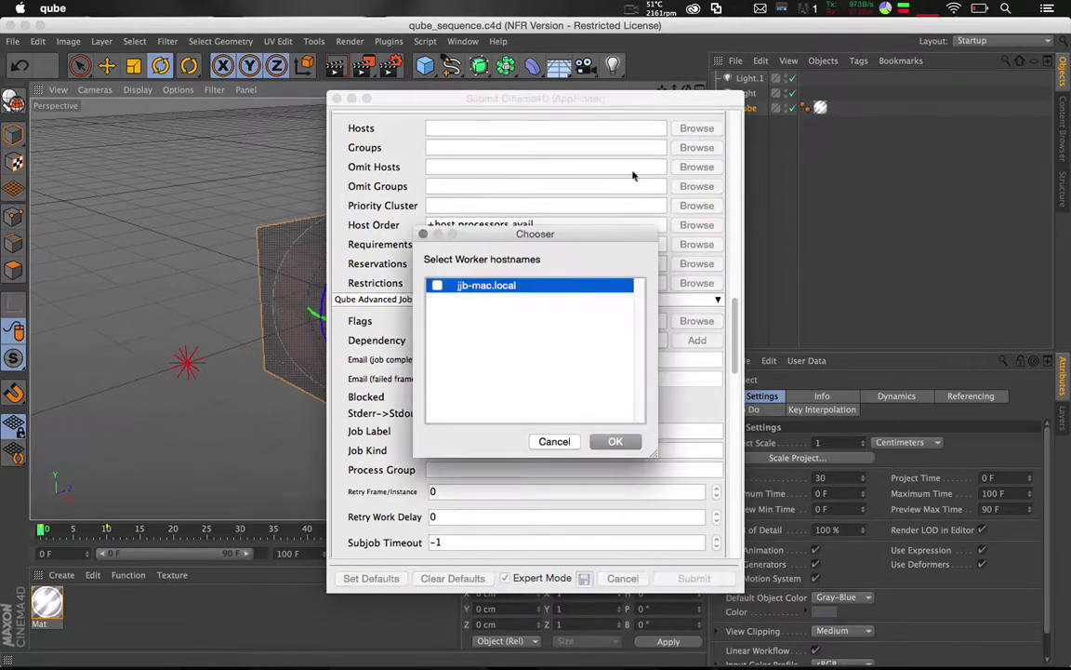
left_click(423, 234)
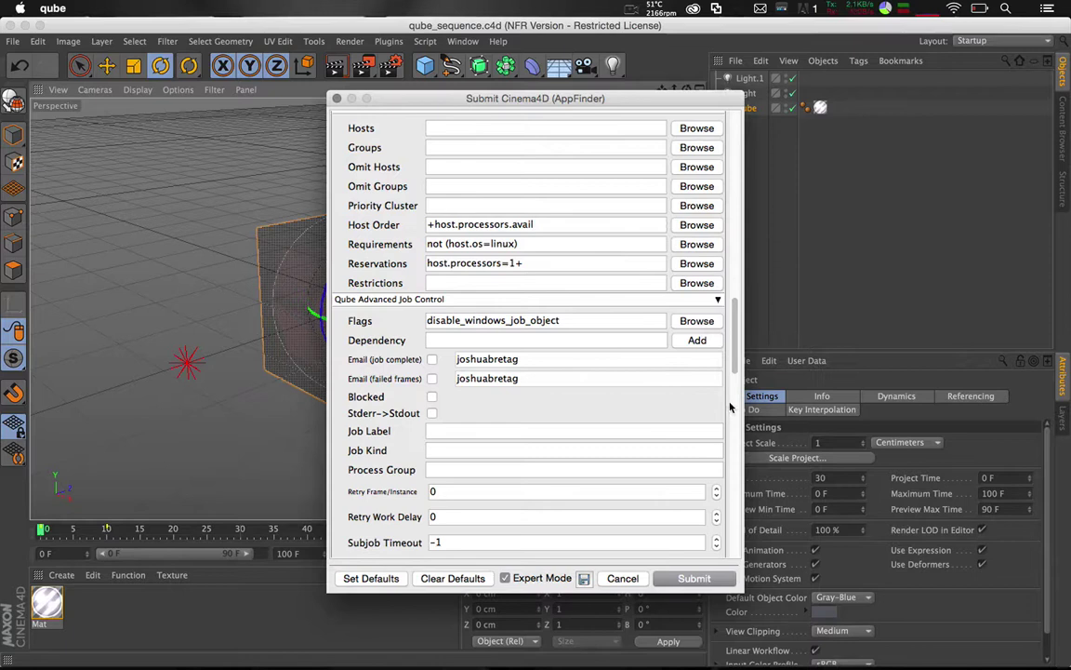
scroll(734, 354, "down", 5)
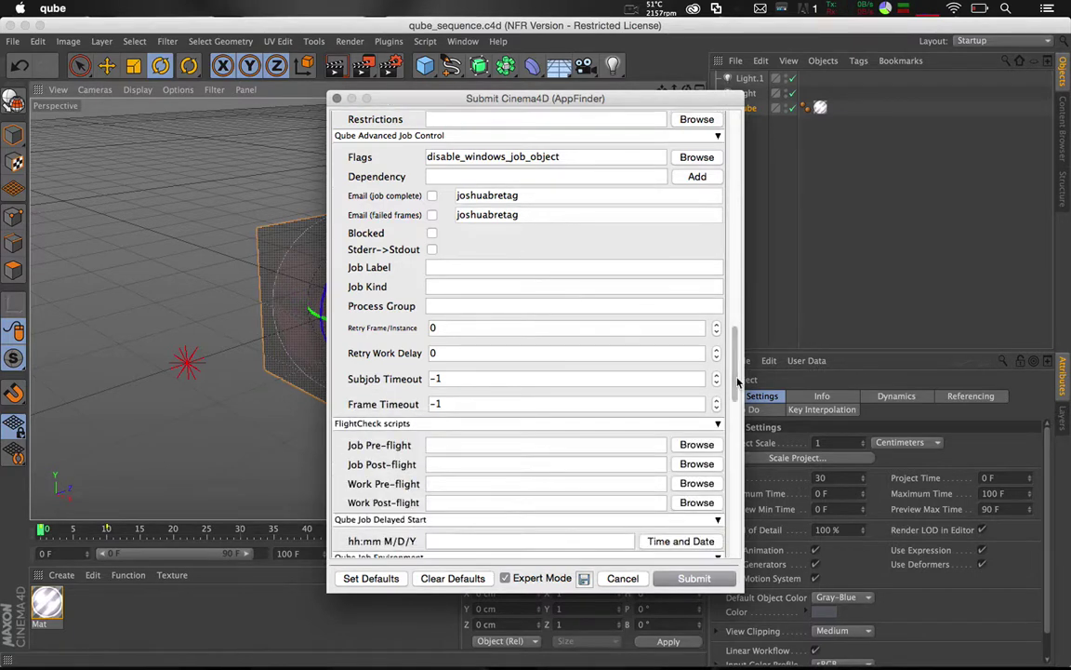
left_click_drag(449, 327, 426, 328)
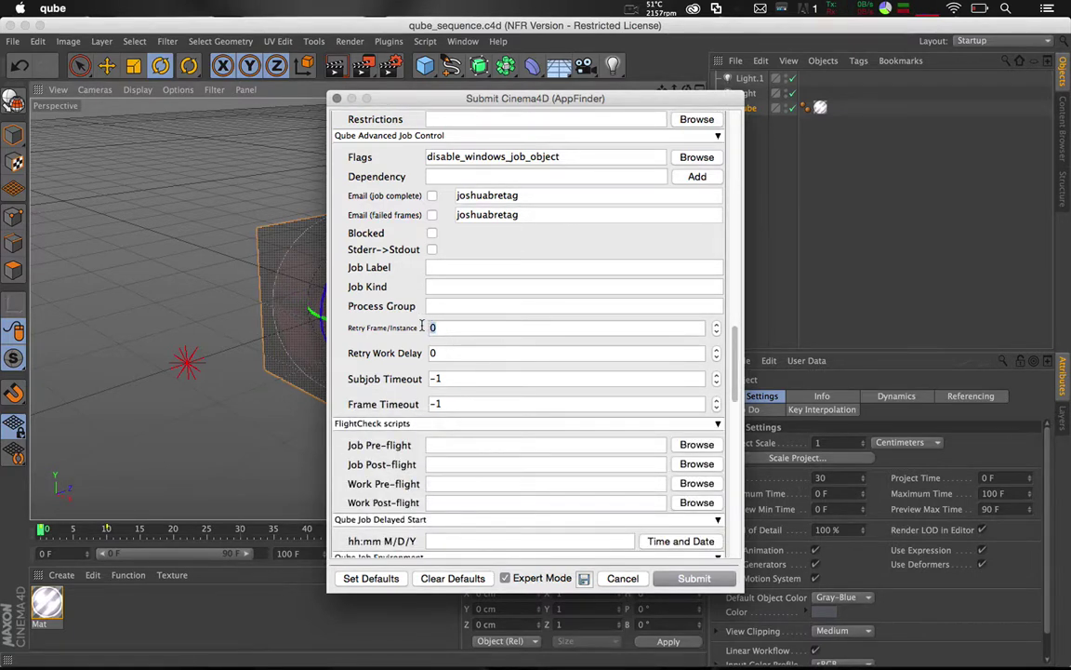
type("1")
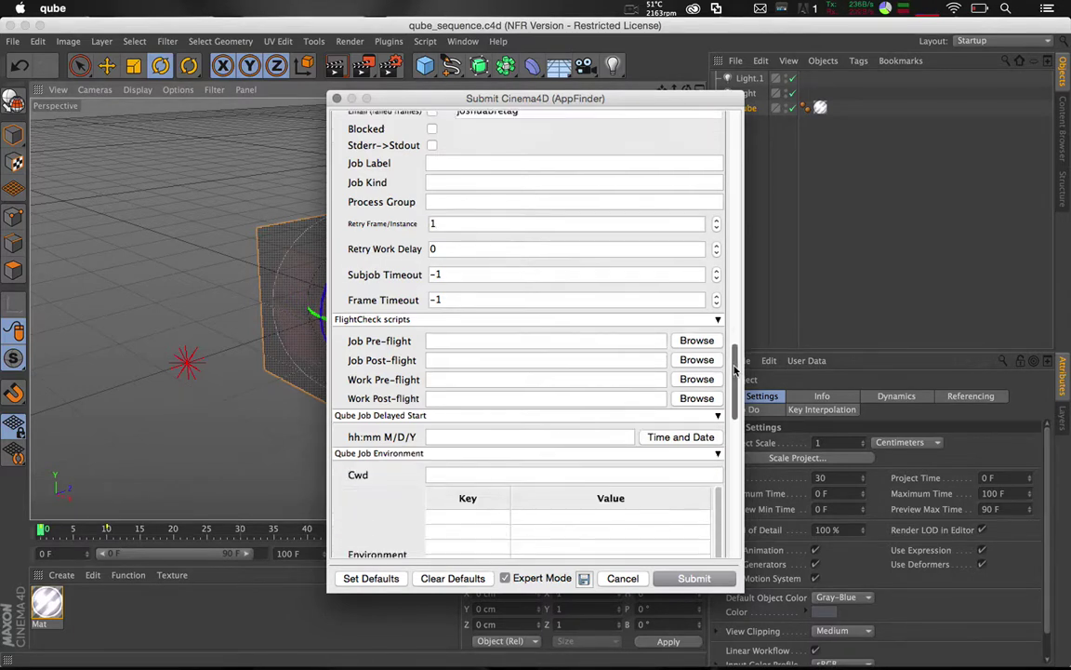
left_click_drag(735, 370, 743, 505)
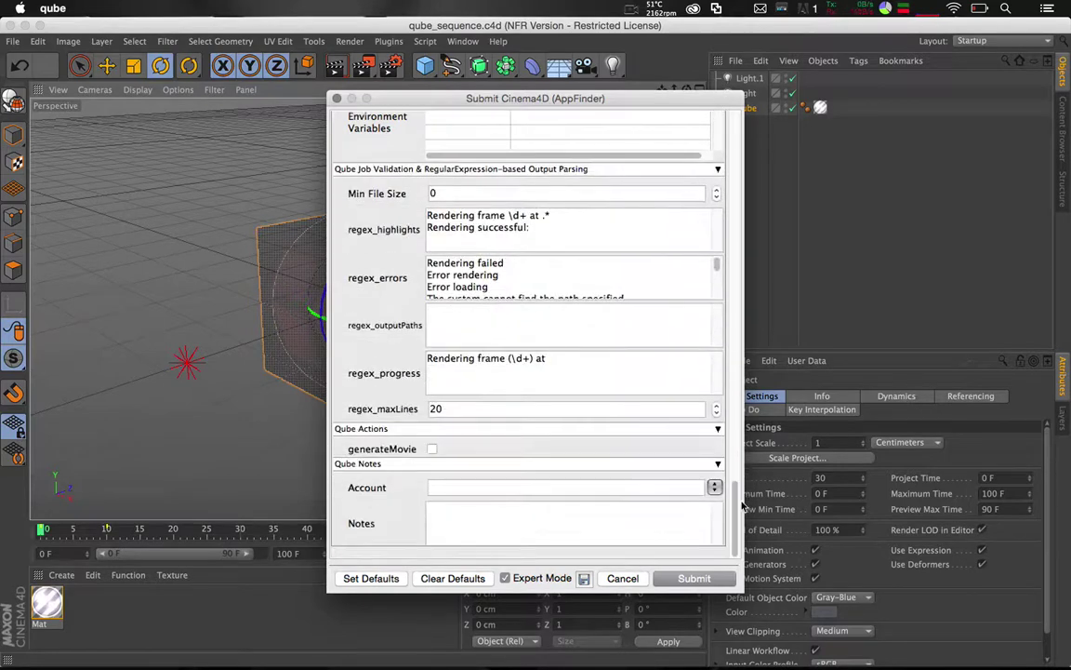
left_click(370, 579)
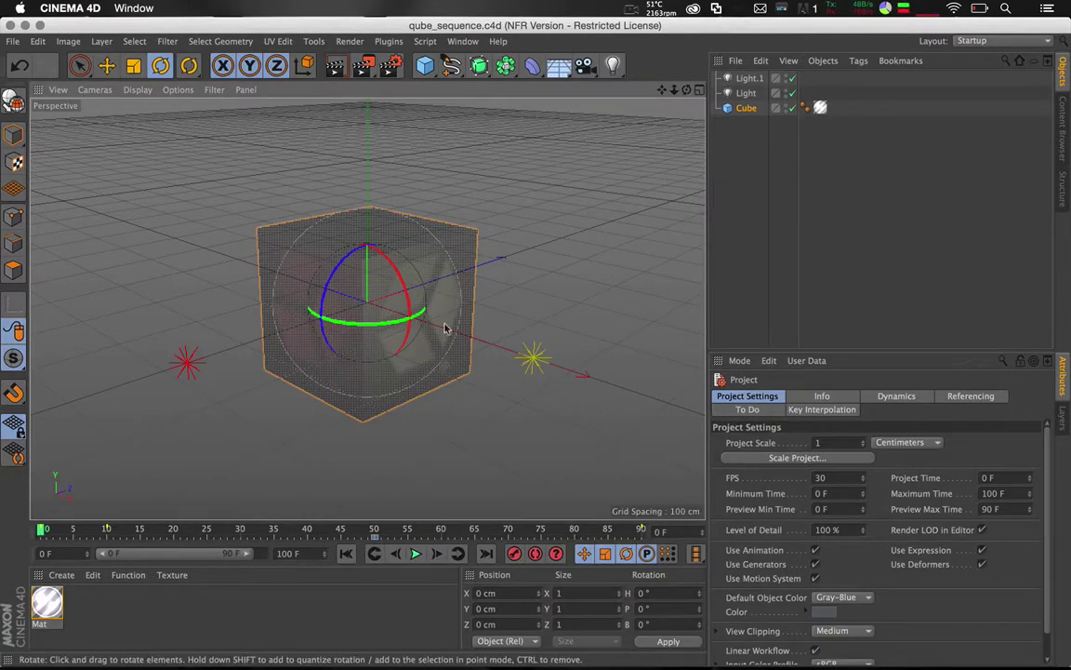
- Submit qube_sequence.c4d via Qube! Submit (AppFinder) in Expert Mode and acknowledge job 468
left_click(424, 44)
mouse_move(431, 63)
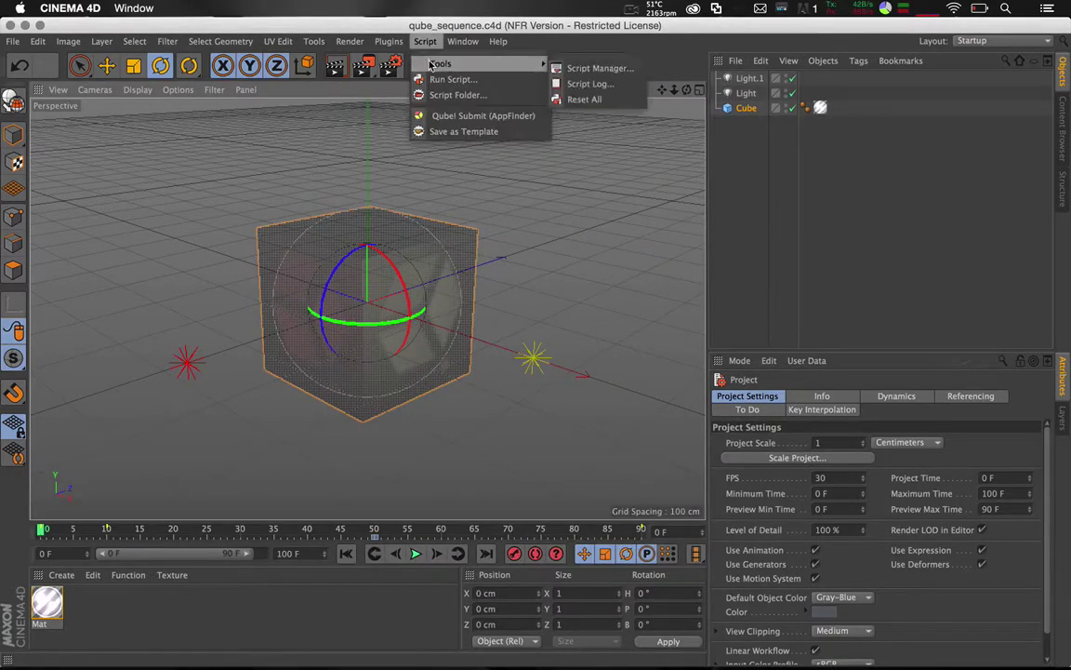
left_click(450, 116)
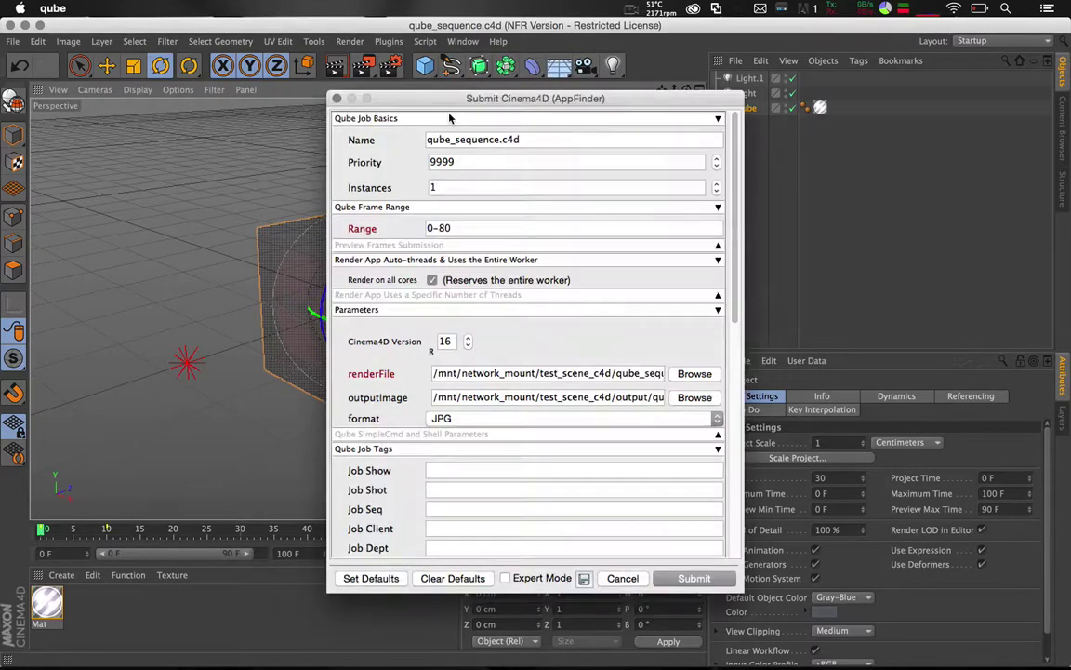
left_click(505, 579)
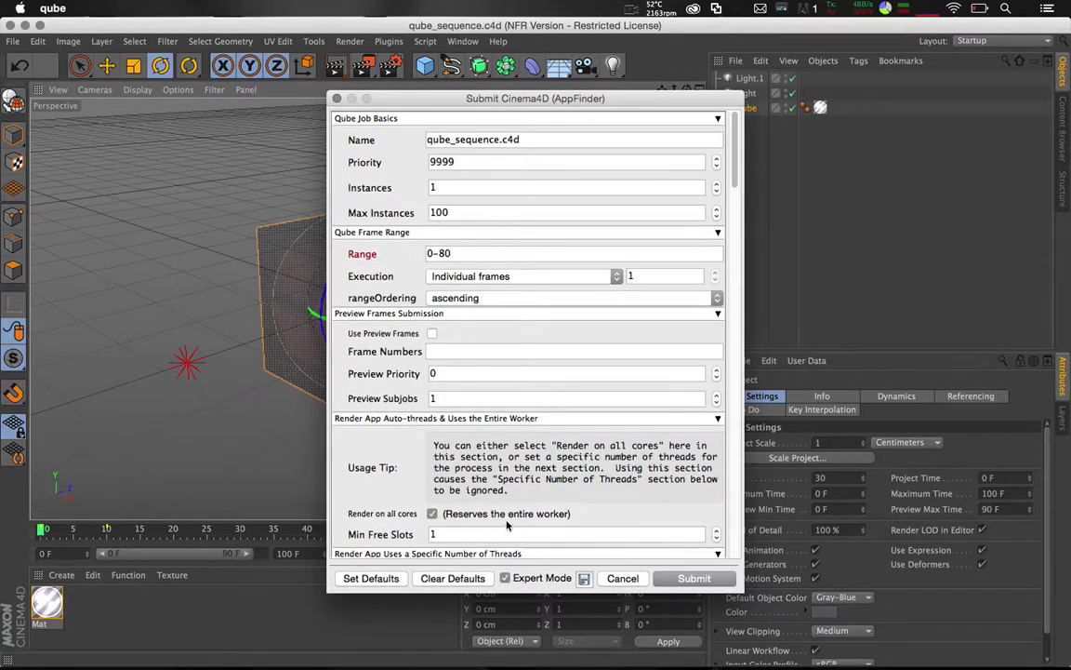
left_click_drag(735, 175, 740, 544)
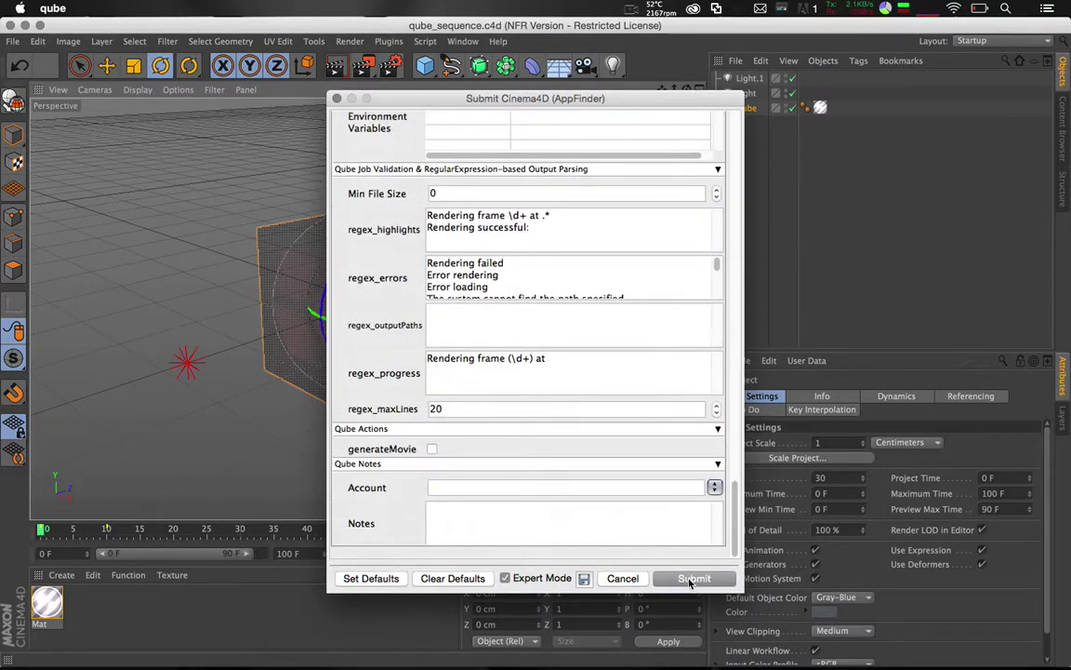
left_click(692, 578)
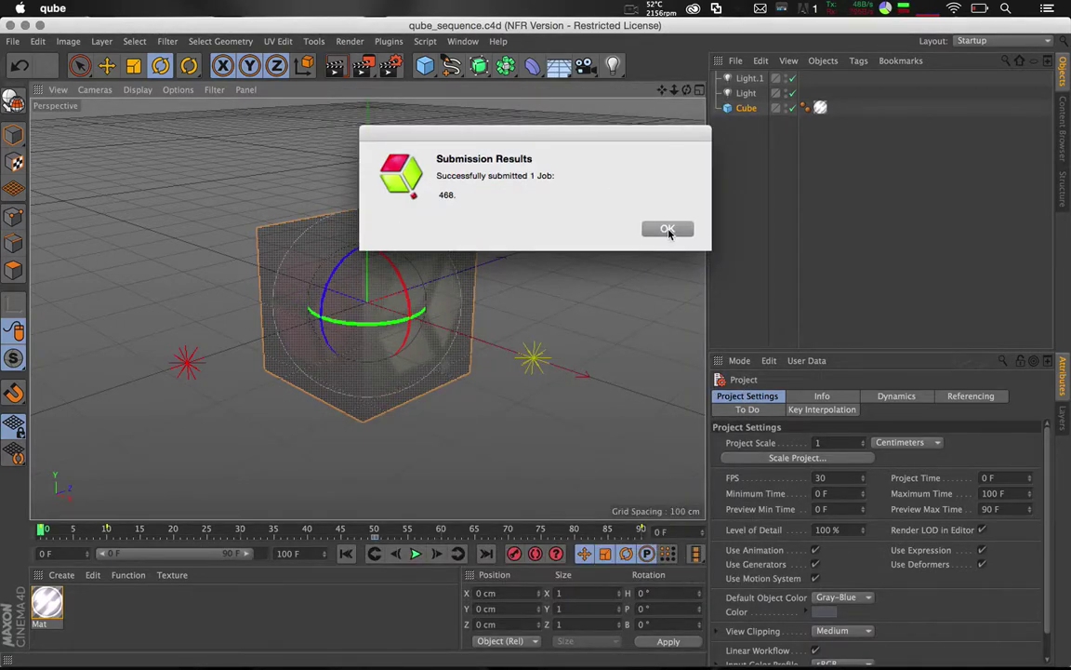
left_click(669, 230)
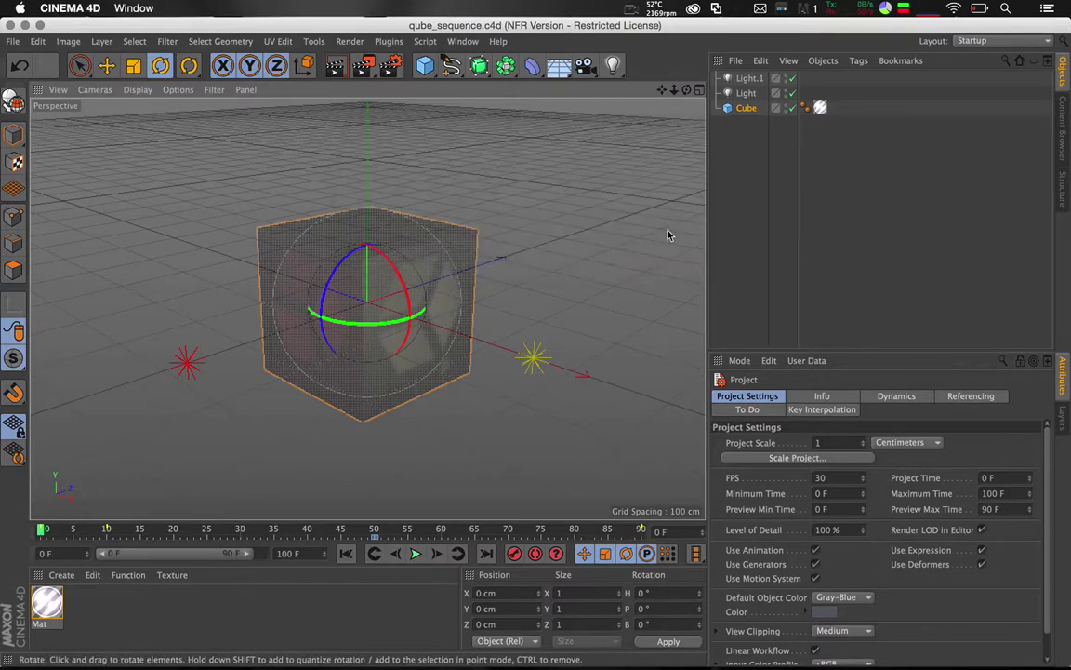
- Refresh WranglerView, select job 468 qube_sequence.c4d, and view frame 1's output thumbnail
mouse_move(576, 660)
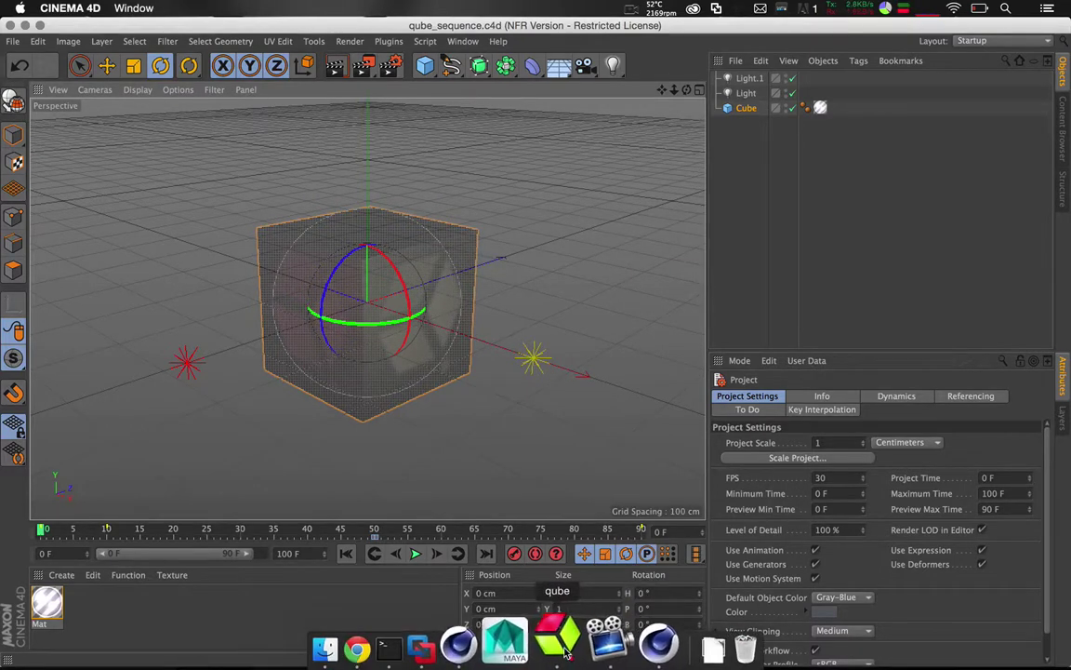
left_click(563, 651)
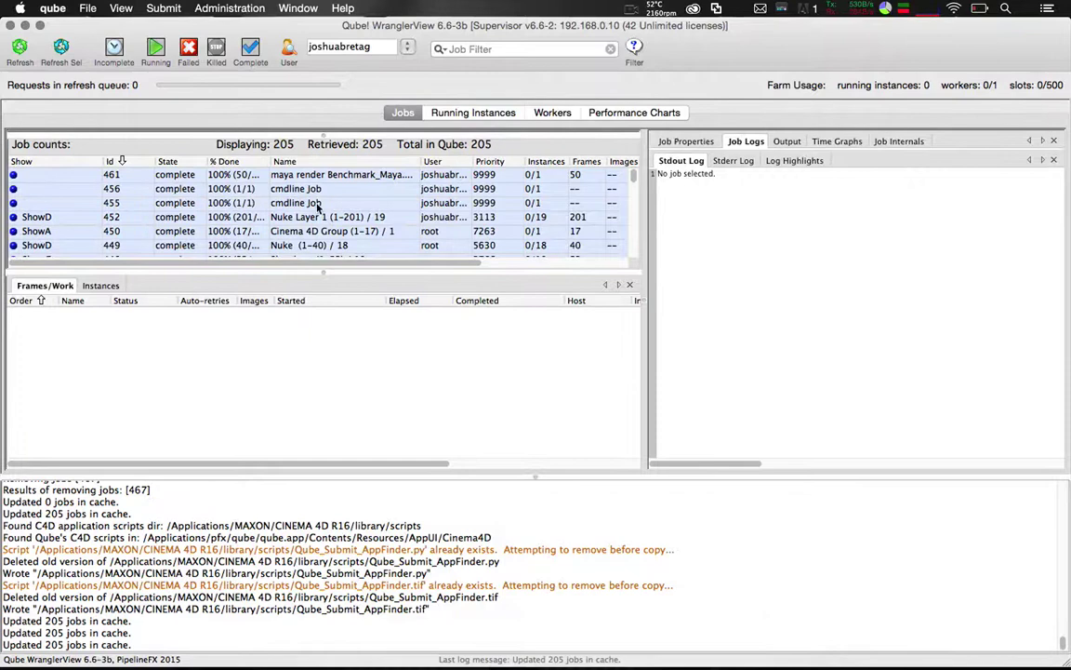
left_click(19, 51)
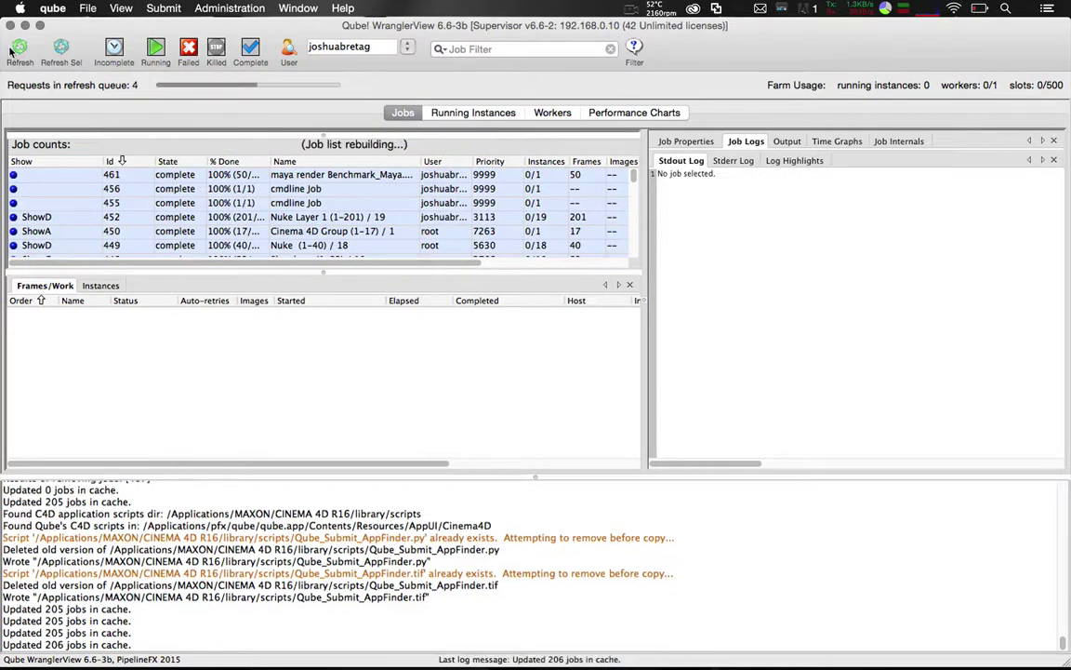
left_click(97, 175)
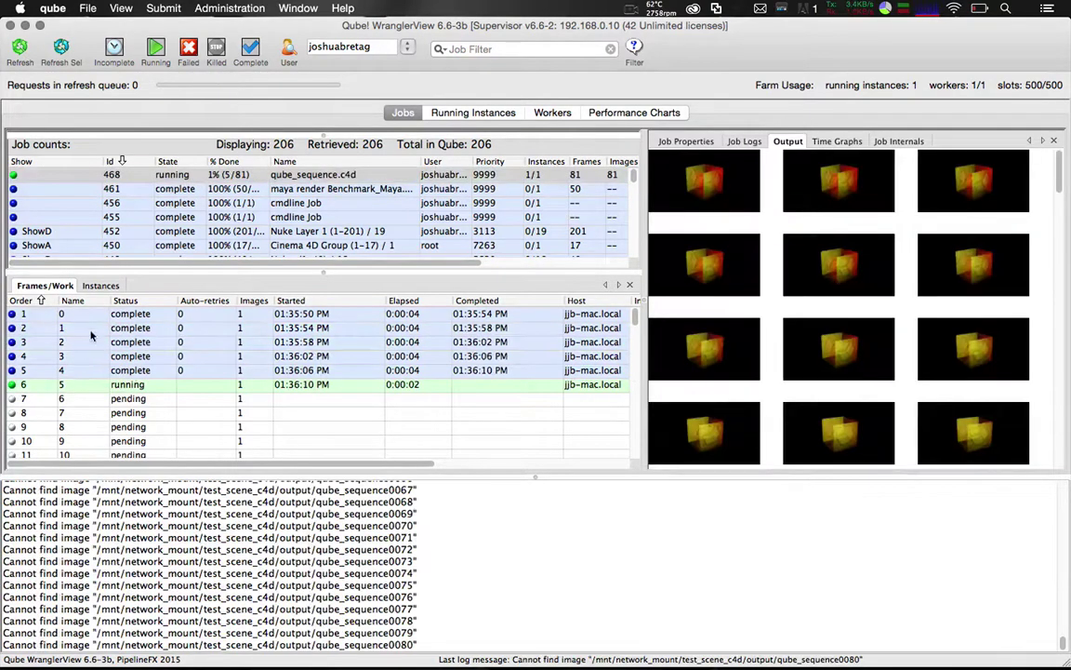
left_click(75, 314)
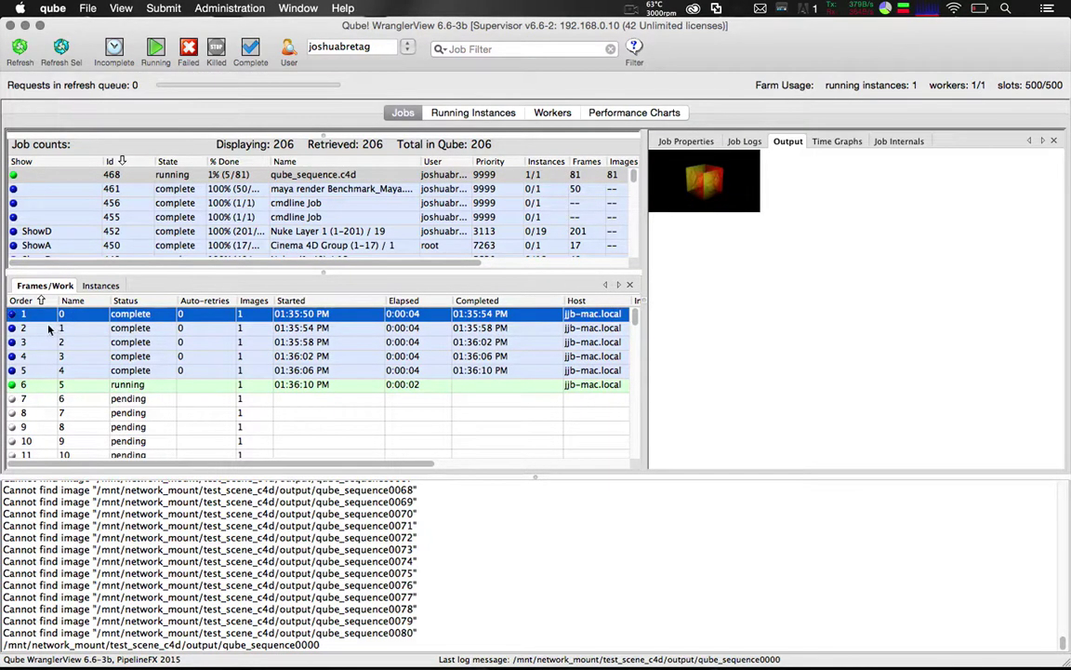